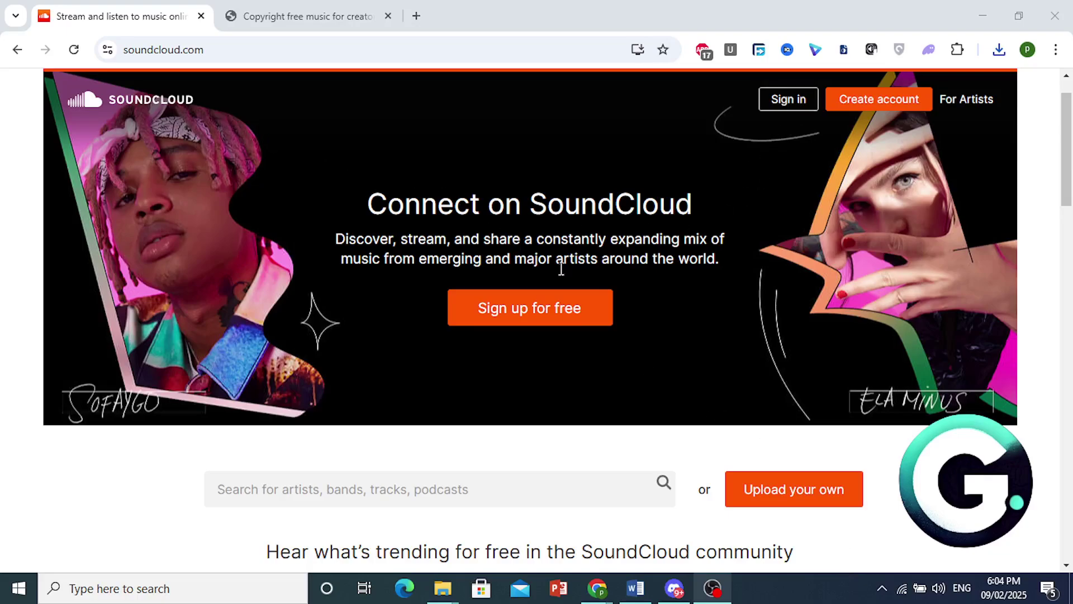
Step: Sign up for a free SoundCloud account with a Google account and approve the sign-in
{"action": "left_click", "coordinate": [561, 311]}
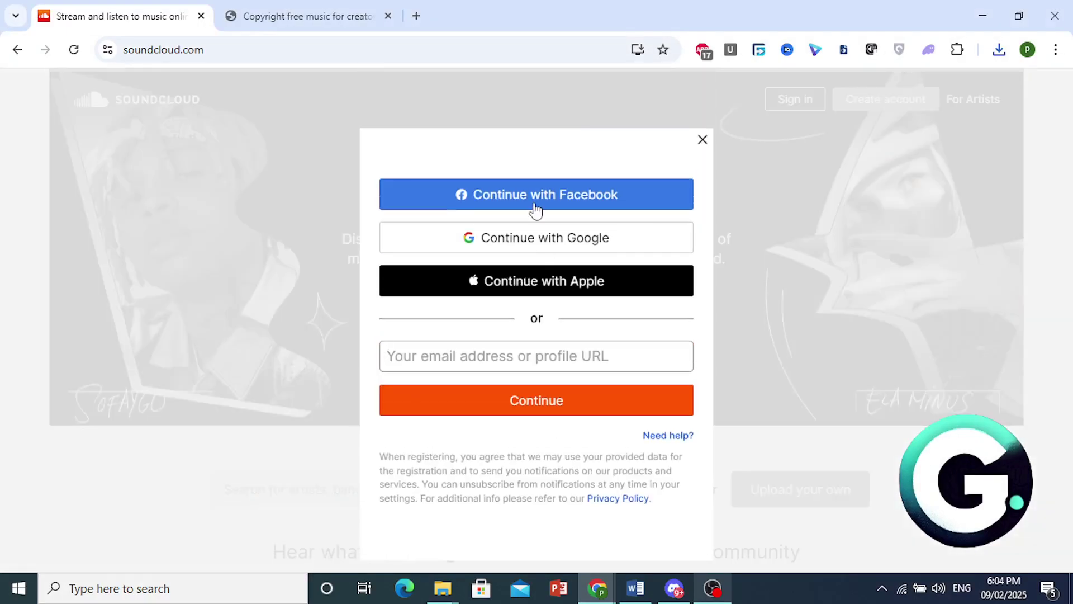
{"action": "left_click", "coordinate": [536, 232]}
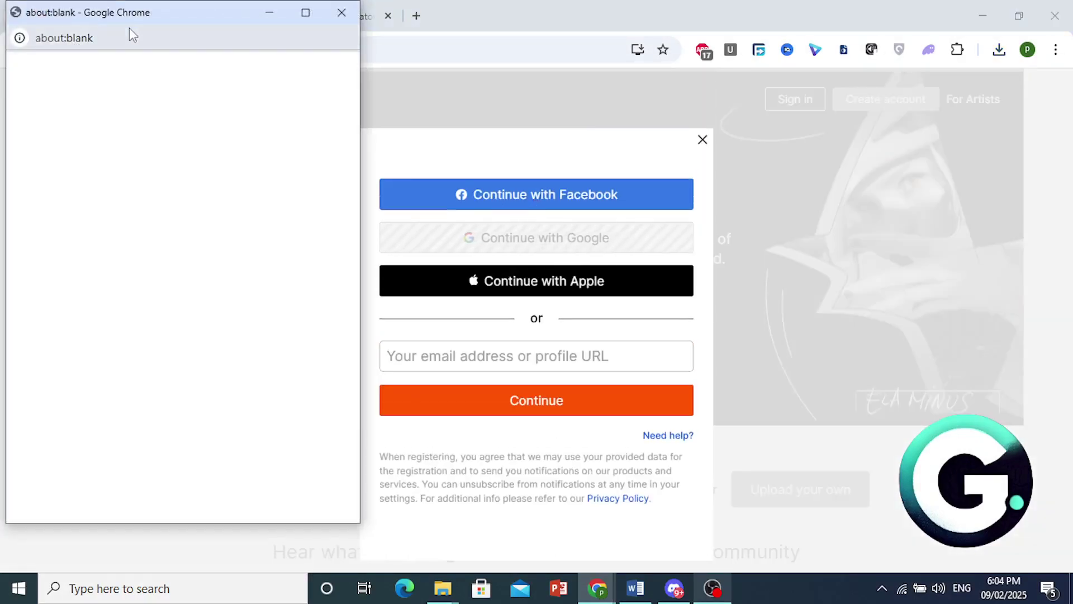
{"action": "left_click_drag", "start_coordinate": [135, 26], "coordinate": [518, 35]}
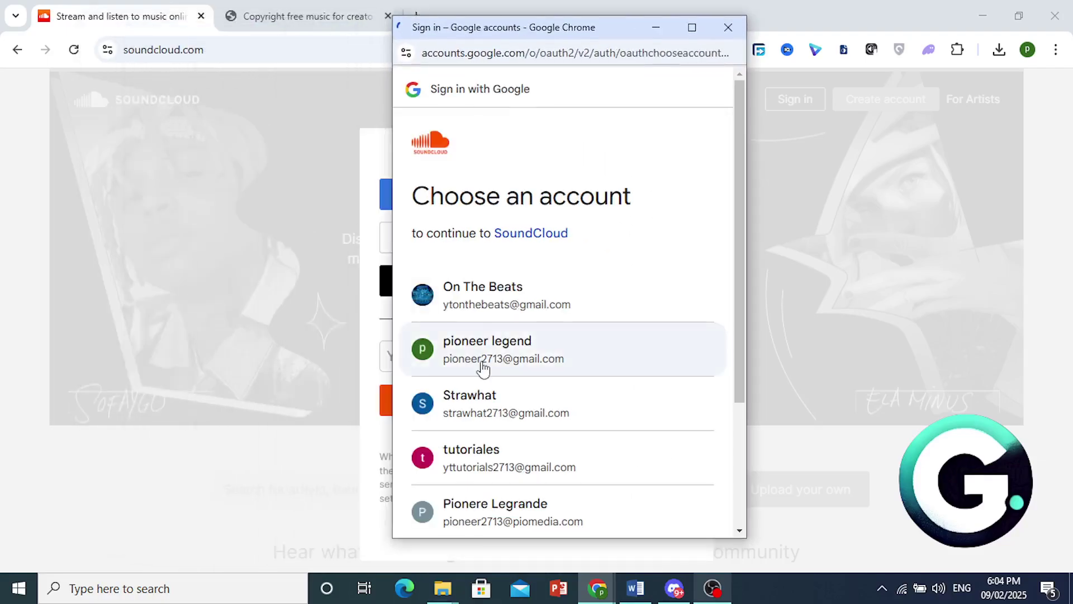
{"action": "left_click", "coordinate": [598, 317]}
{"action": "left_click", "coordinate": [649, 403]}
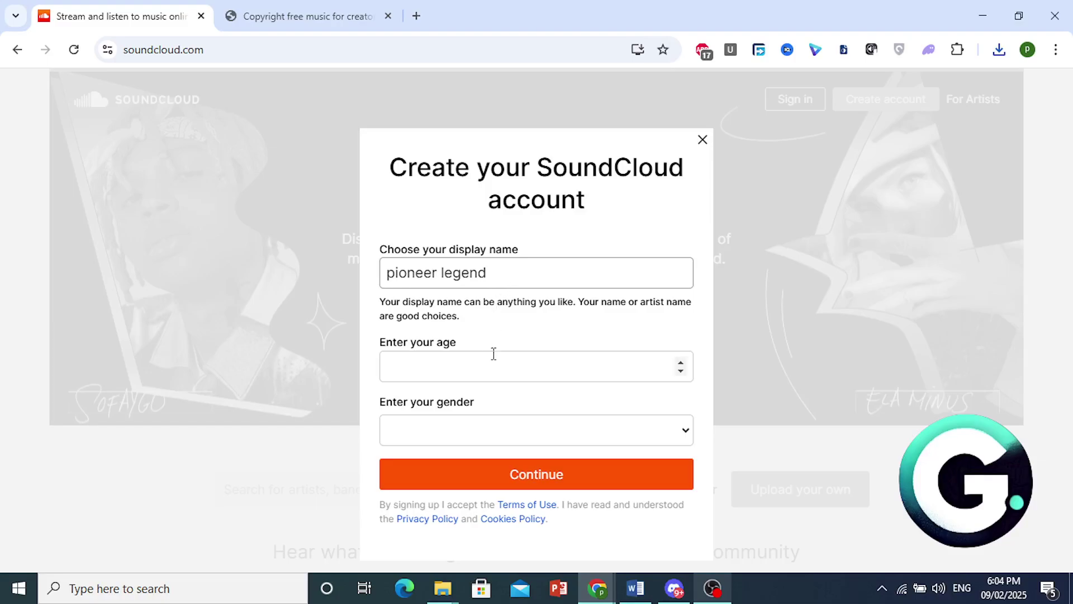
Step: Enter age 24, choose Male as the gender, and submit the profile
{"action": "left_click", "coordinate": [502, 372]}
{"action": "type", "text": "24"}
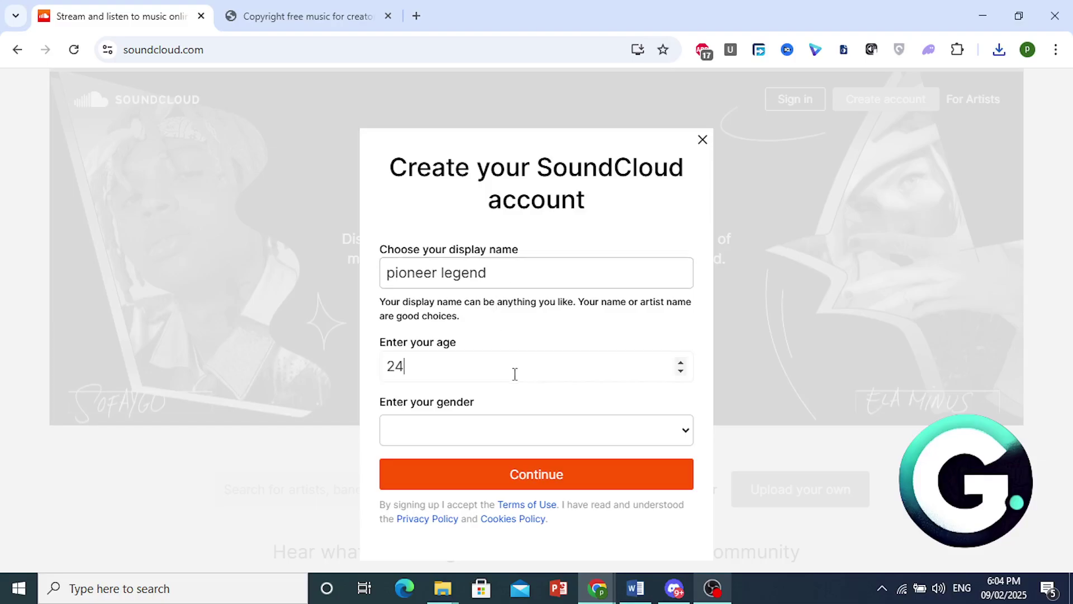
{"action": "left_click", "coordinate": [494, 429]}
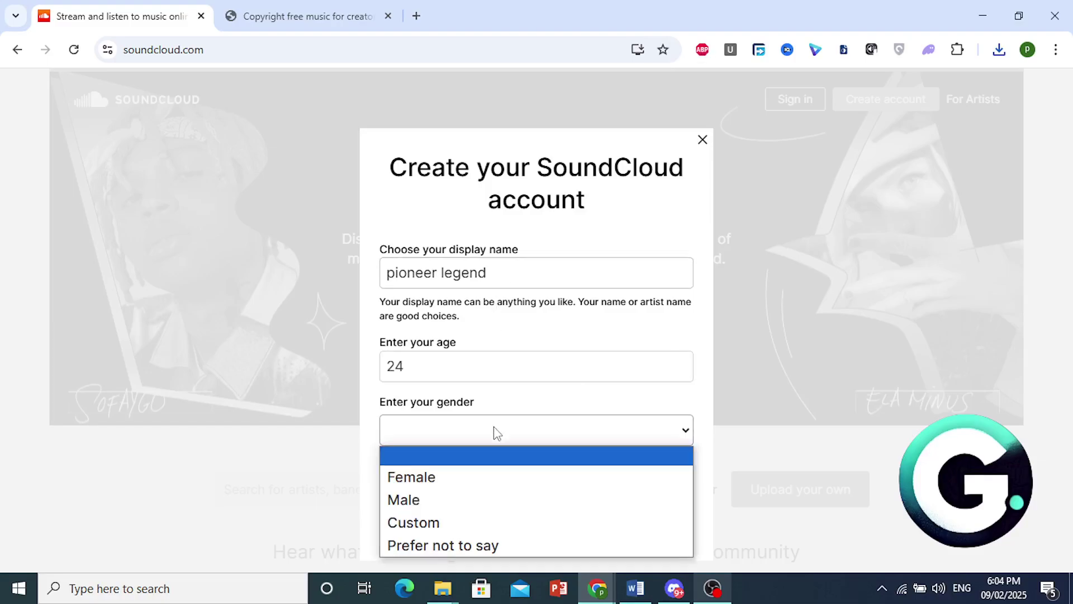
{"action": "left_click", "coordinate": [445, 509]}
{"action": "left_click", "coordinate": [553, 478]}
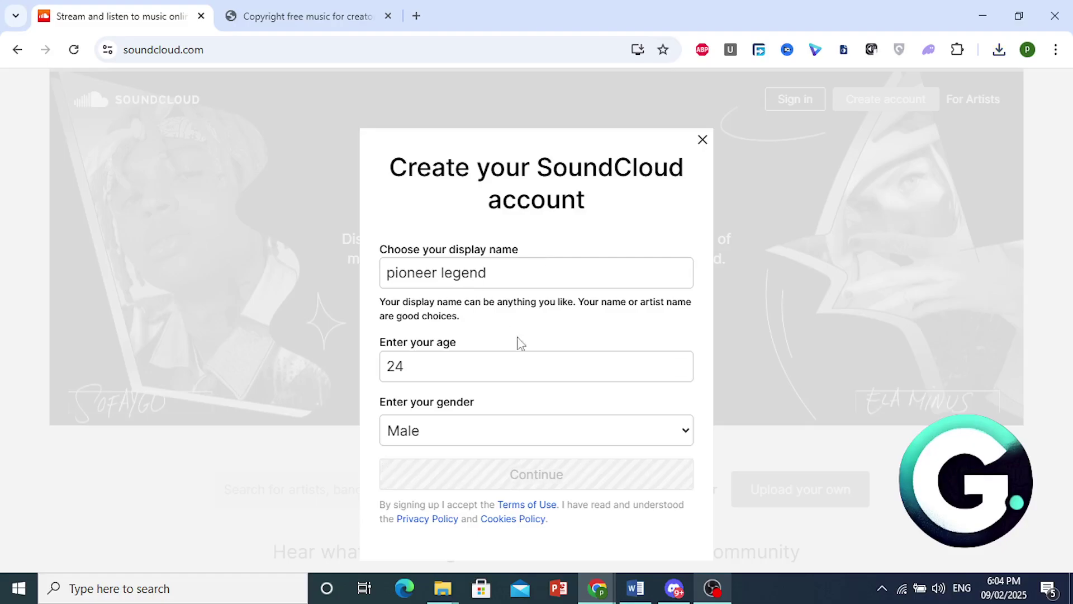
{"action": "left_click", "coordinate": [553, 478]}
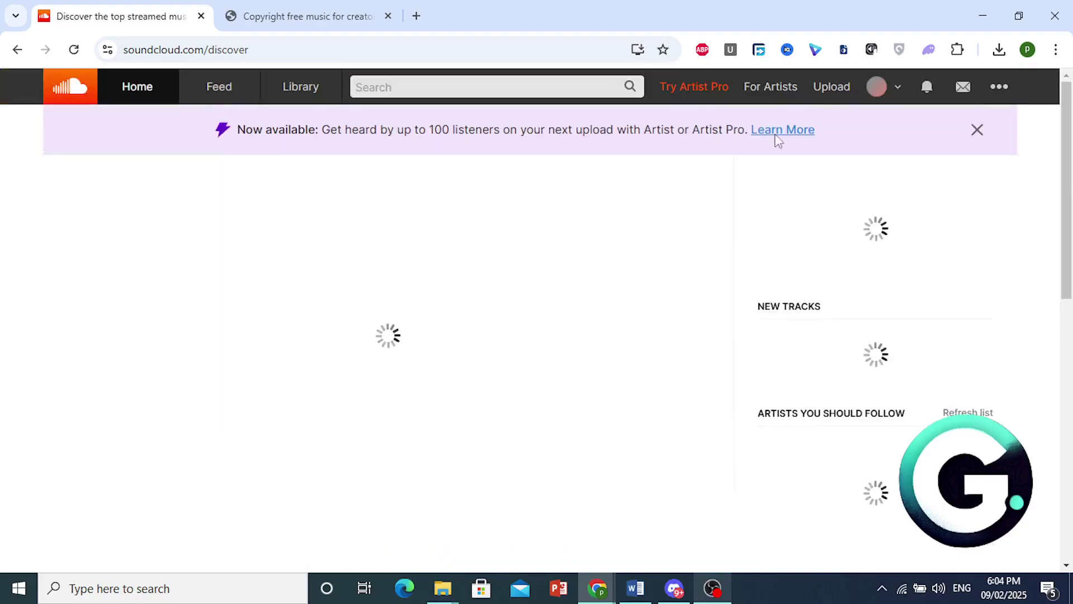
Step: Go to the Upload page and dismiss the privacy policy and Early Access notices
{"action": "left_click", "coordinate": [827, 89]}
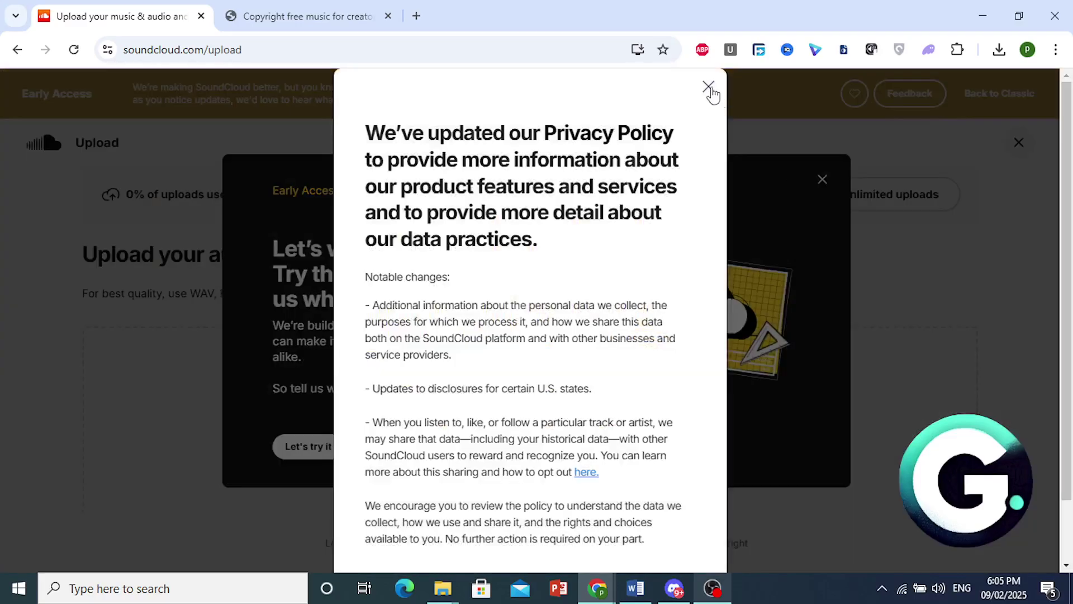
{"action": "left_click", "coordinate": [708, 89]}
{"action": "left_click", "coordinate": [821, 179]}
Step: Review the quality tip listing accepted formats such as WAV and ALAC
{"action": "scroll", "coordinate": [540, 271], "scroll_direction": "down", "scroll_amount": 1}
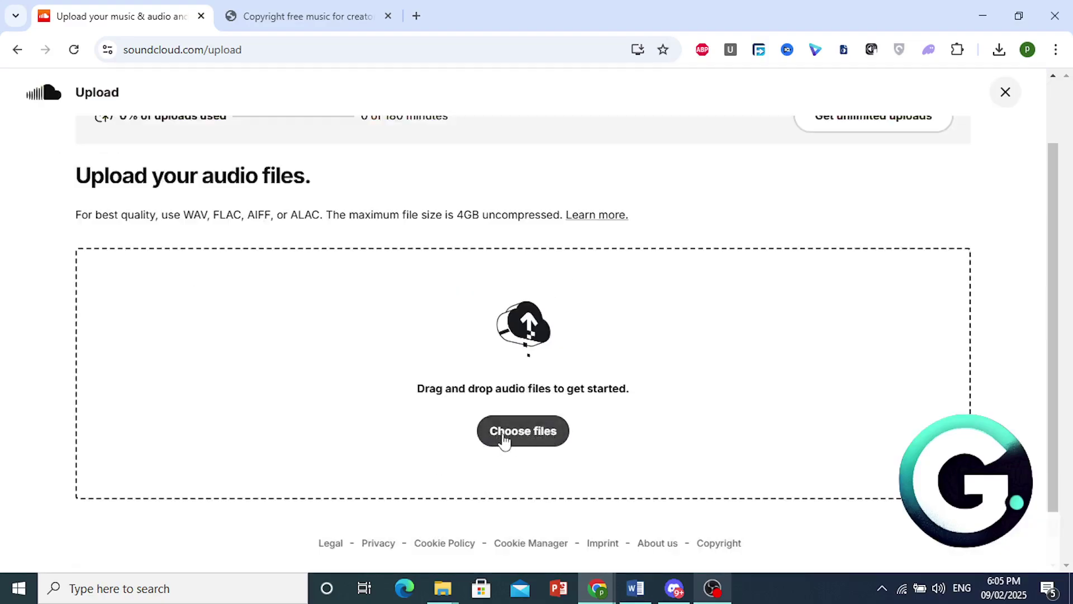
{"action": "left_click_drag", "start_coordinate": [182, 218], "coordinate": [218, 217]}
{"action": "left_click", "coordinate": [197, 215]}
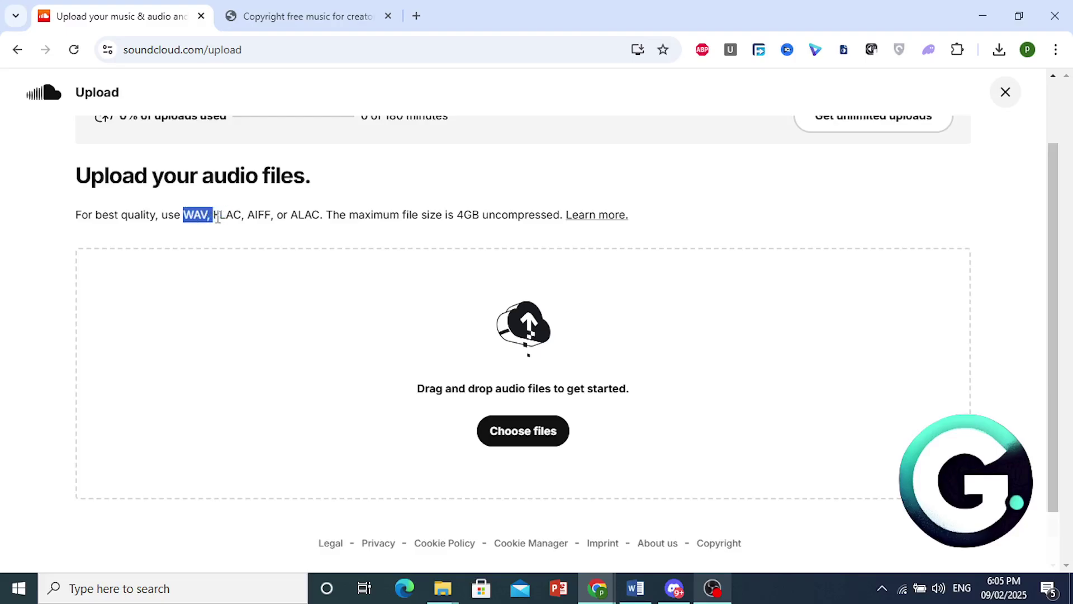
{"action": "left_click", "coordinate": [218, 218]}
{"action": "left_click_drag", "start_coordinate": [287, 215], "coordinate": [361, 216]}
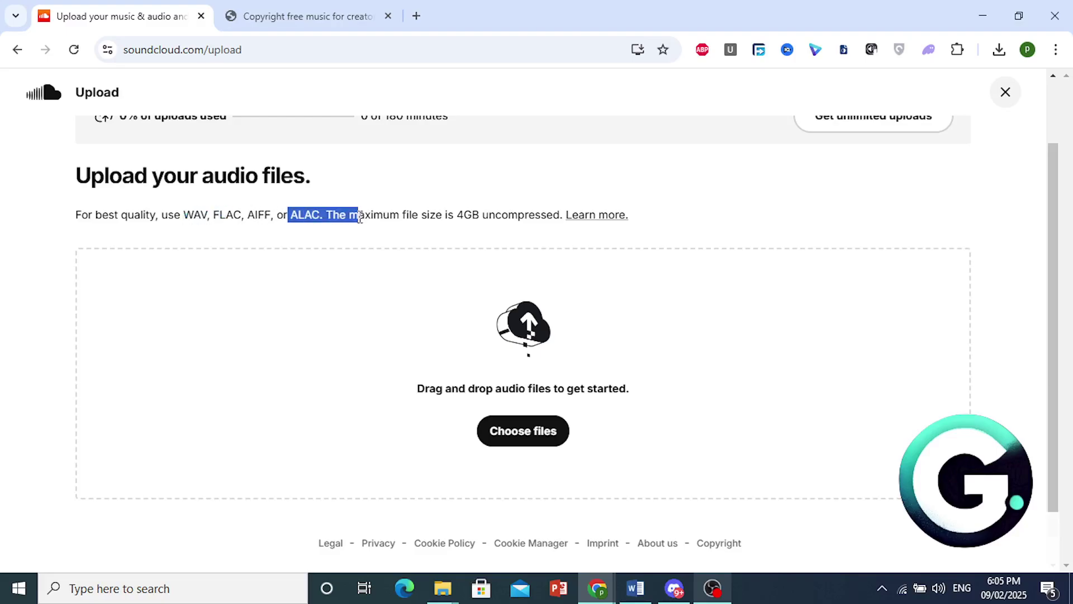
{"action": "left_click", "coordinate": [360, 216]}
{"action": "scroll", "coordinate": [575, 302], "scroll_direction": "up", "scroll_amount": 1}
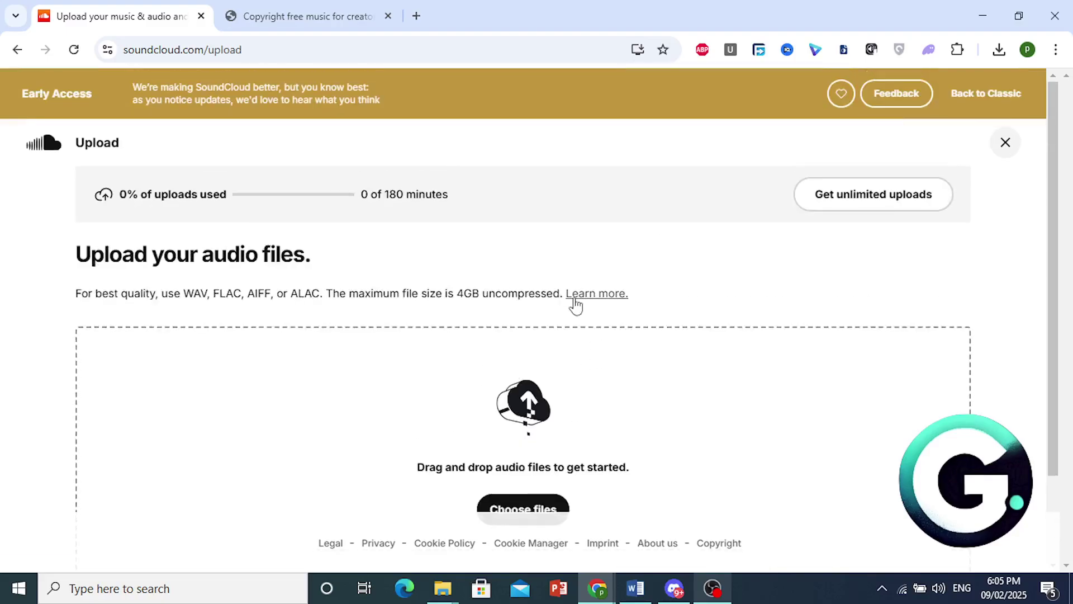
{"action": "scroll", "coordinate": [701, 251], "scroll_direction": "down", "scroll_amount": 1}
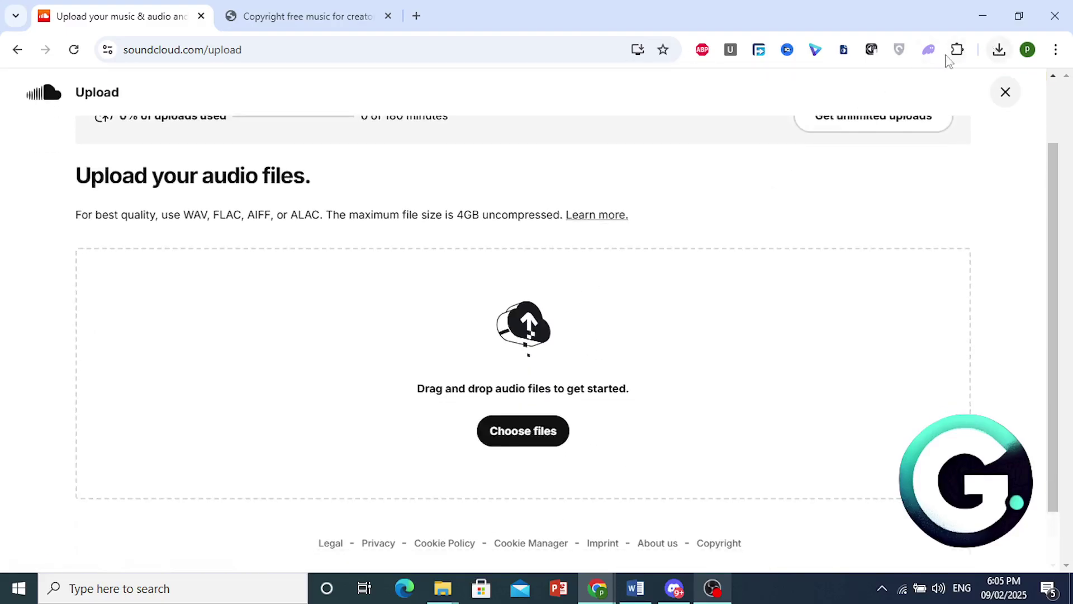
Step: Drop the downloaded Nordic Pulse mp3 onto the upload area and continue without a paid plan
{"action": "left_click", "coordinate": [998, 50]}
{"action": "left_click_drag", "start_coordinate": [871, 134], "coordinate": [491, 212]}
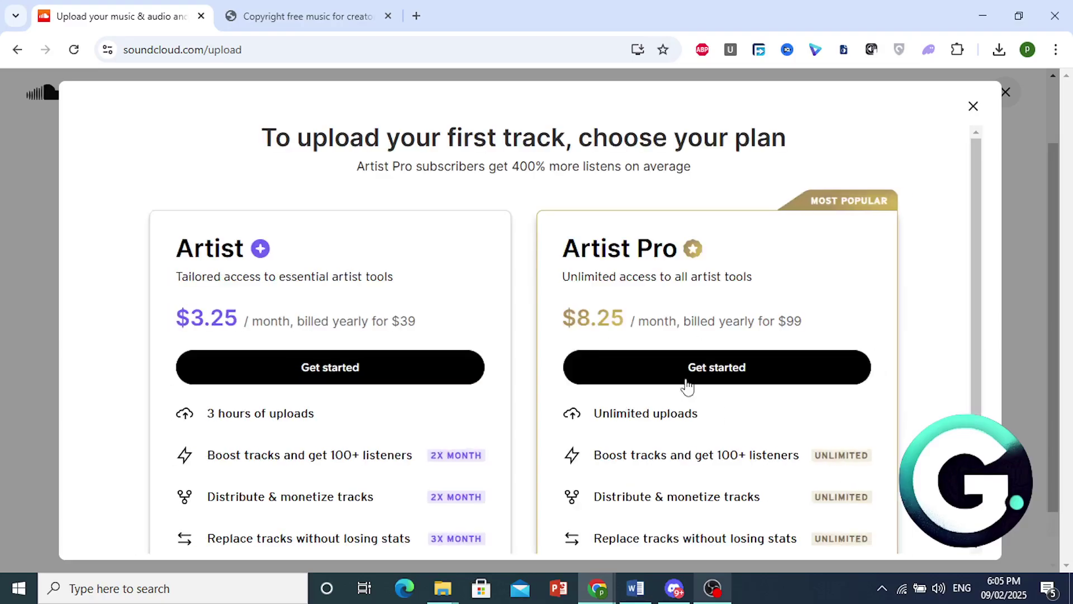
{"action": "scroll", "coordinate": [429, 320], "scroll_direction": "down", "scroll_amount": 3}
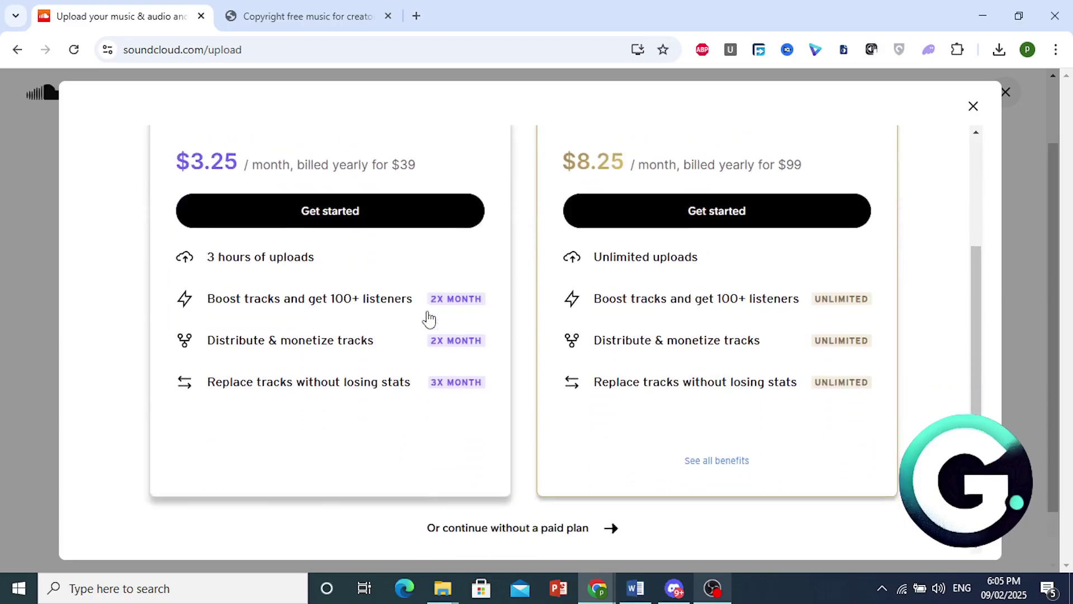
{"action": "scroll", "coordinate": [429, 320], "scroll_direction": "up", "scroll_amount": 3}
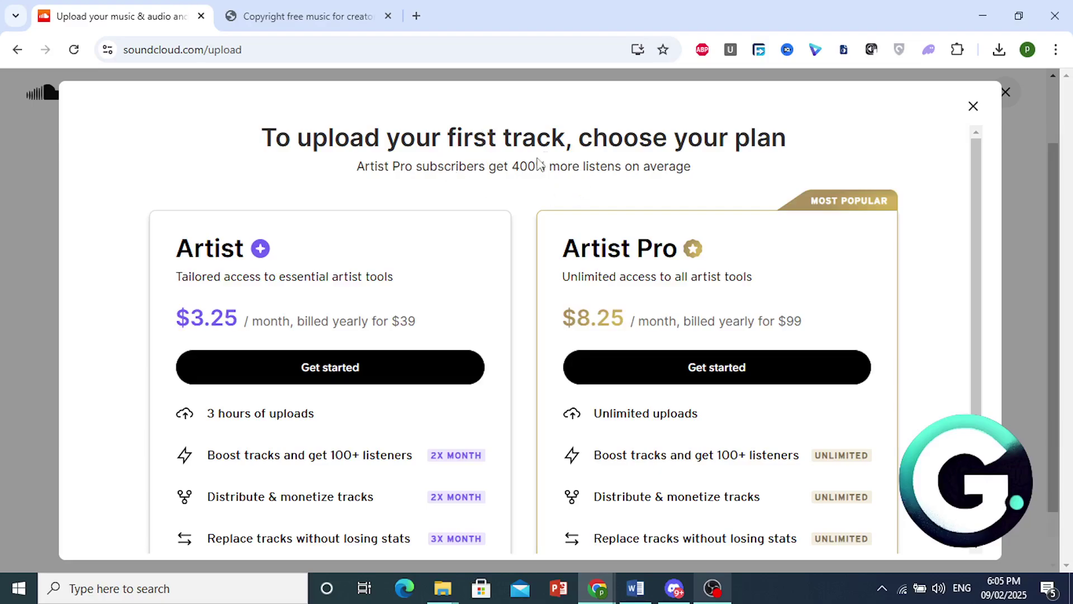
{"action": "scroll", "coordinate": [427, 400], "scroll_direction": "down", "scroll_amount": 1}
{"action": "scroll", "coordinate": [546, 400], "scroll_direction": "down", "scroll_amount": 1}
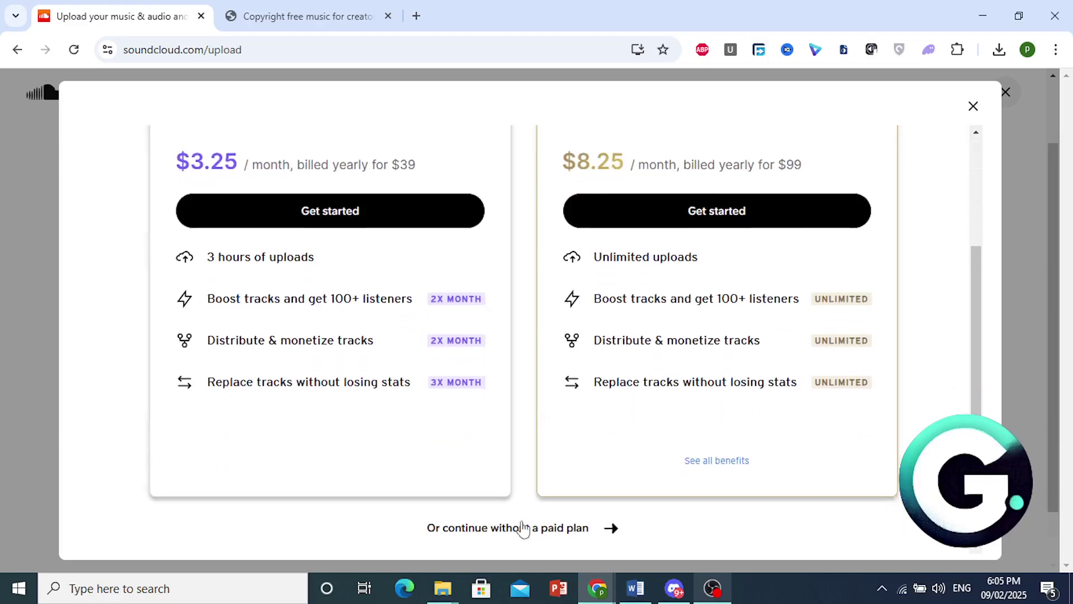
{"action": "left_click", "coordinate": [523, 528]}
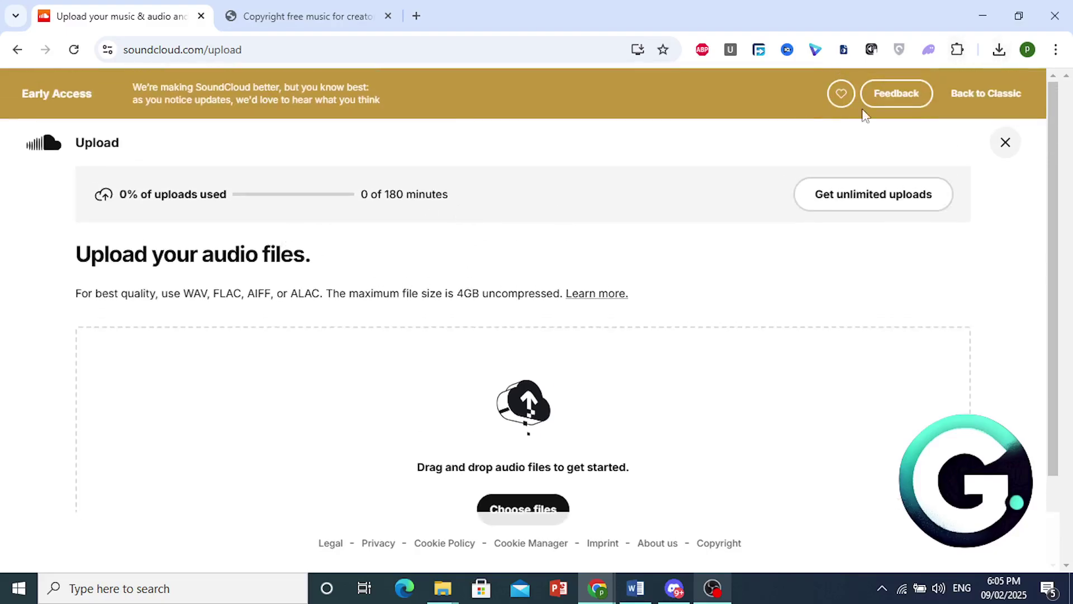
Step: Drop the Nordic Pulse mp3 onto the upload area again and return to the track form
{"action": "left_click", "coordinate": [999, 50]}
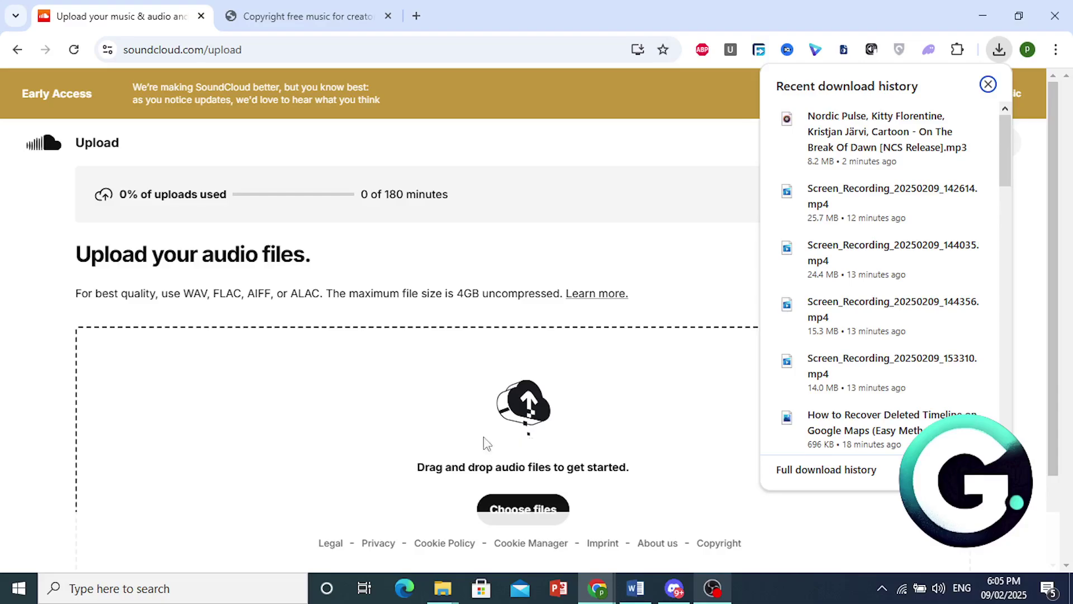
{"action": "left_click_drag", "start_coordinate": [610, 220], "coordinate": [646, 237]}
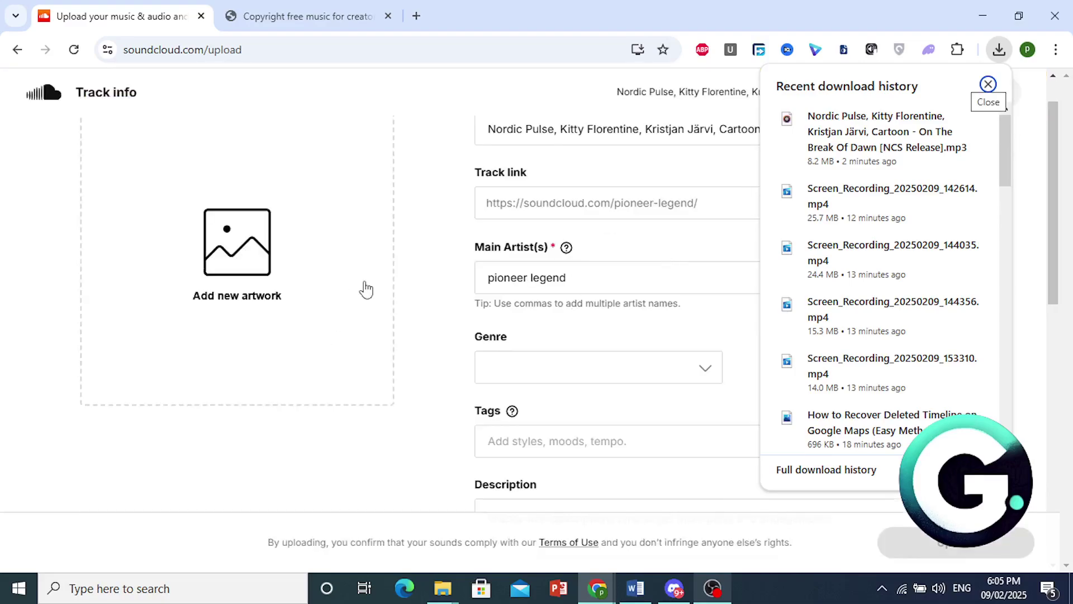
{"action": "left_click", "coordinate": [382, 284]}
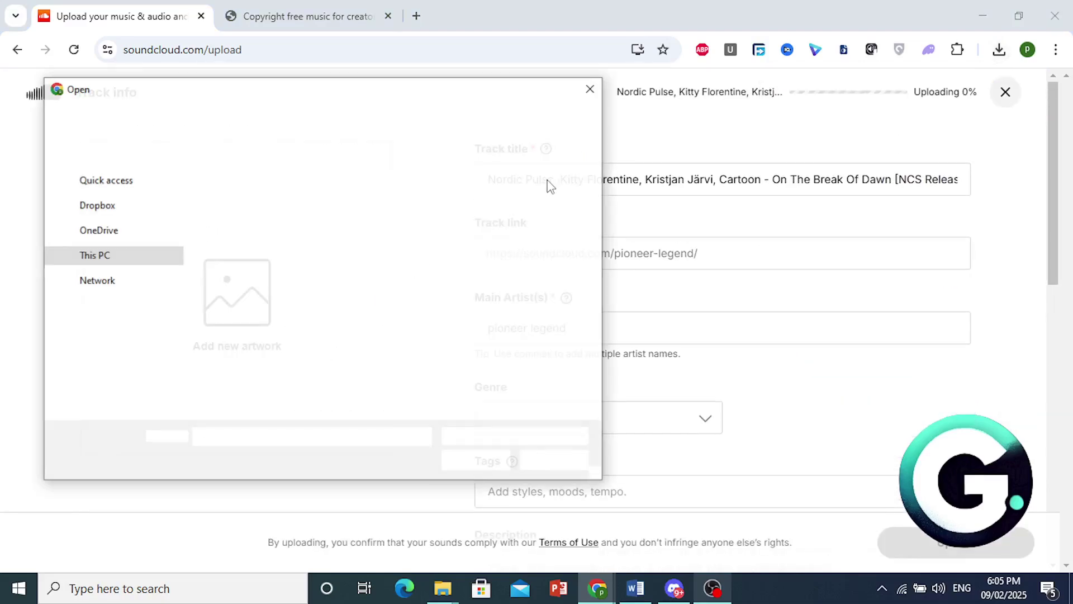
{"action": "left_click", "coordinate": [589, 89]}
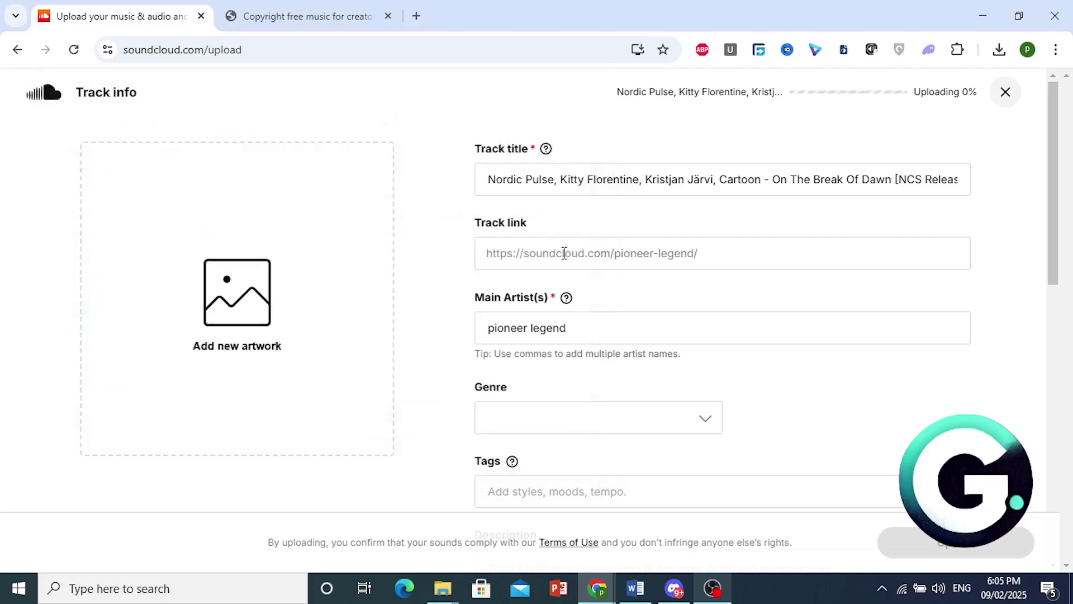
Step: Set the track's genre to 'copyright free'
{"action": "scroll", "coordinate": [665, 252], "scroll_direction": "down", "scroll_amount": 2}
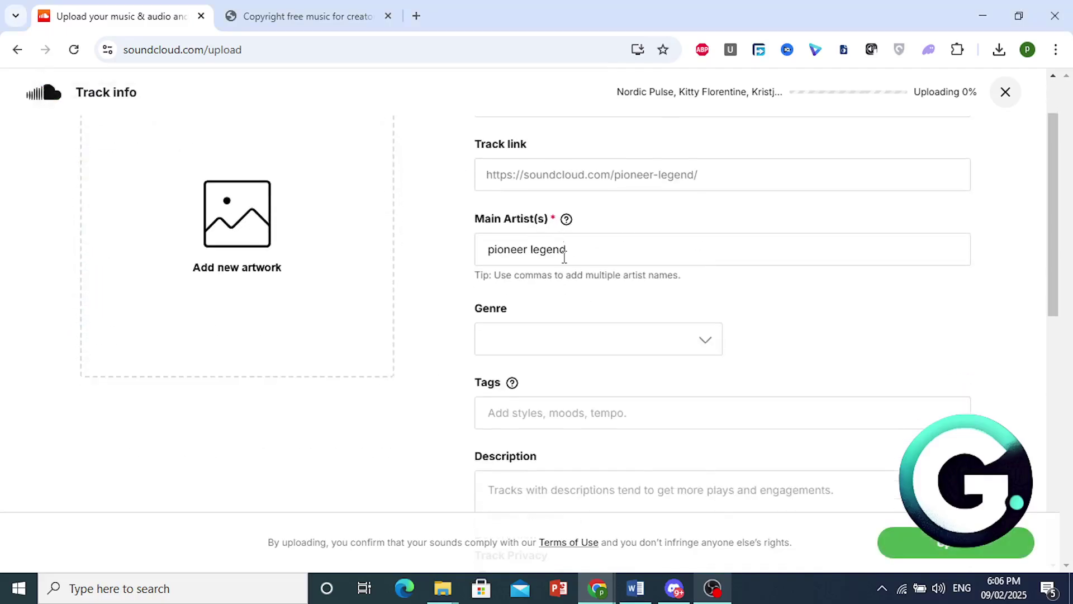
{"action": "left_click", "coordinate": [701, 345]}
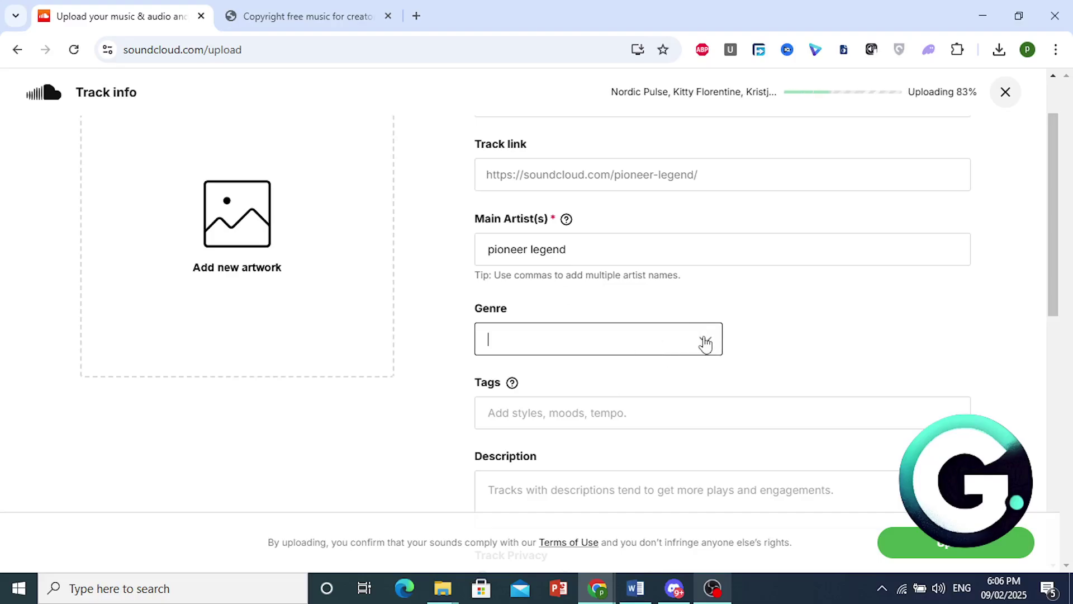
{"action": "scroll", "coordinate": [647, 293], "scroll_direction": "down", "scroll_amount": 3}
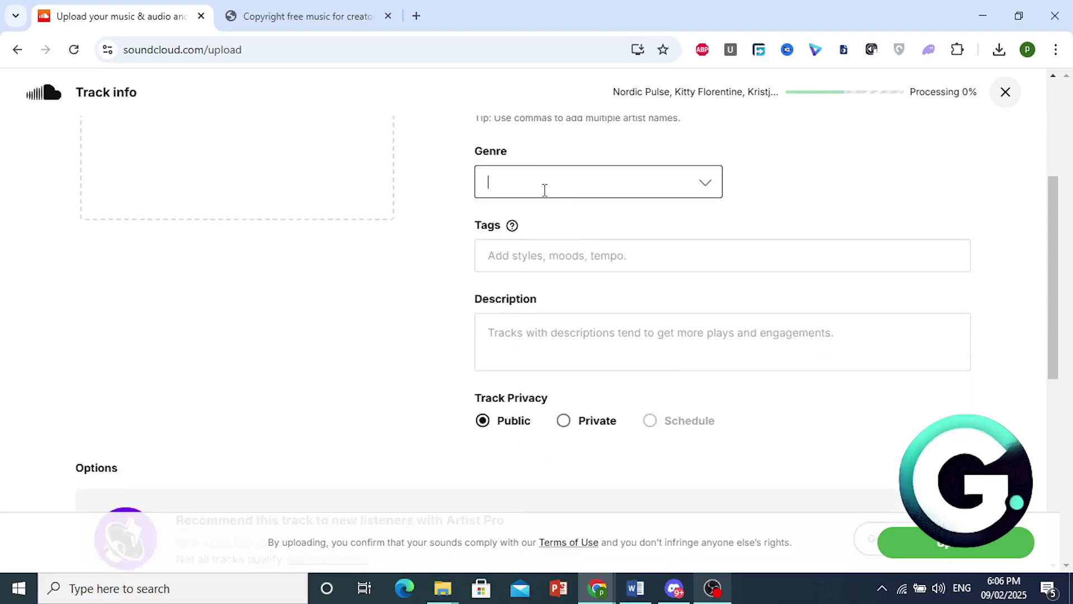
{"action": "type", "text": "copy"}
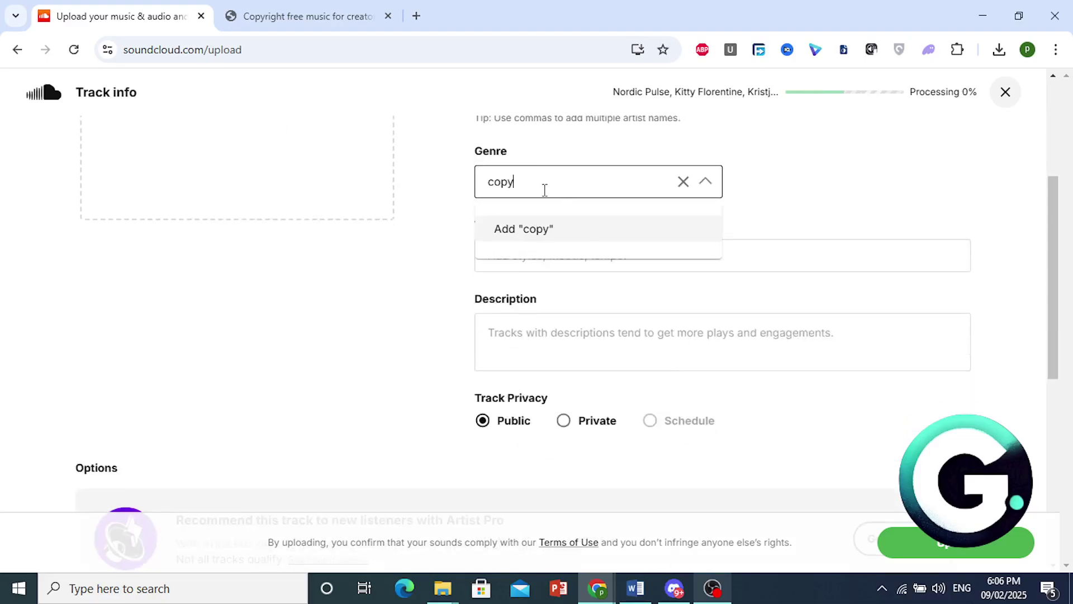
{"action": "type", "text": "right free"}
{"action": "key", "text": "Return"}
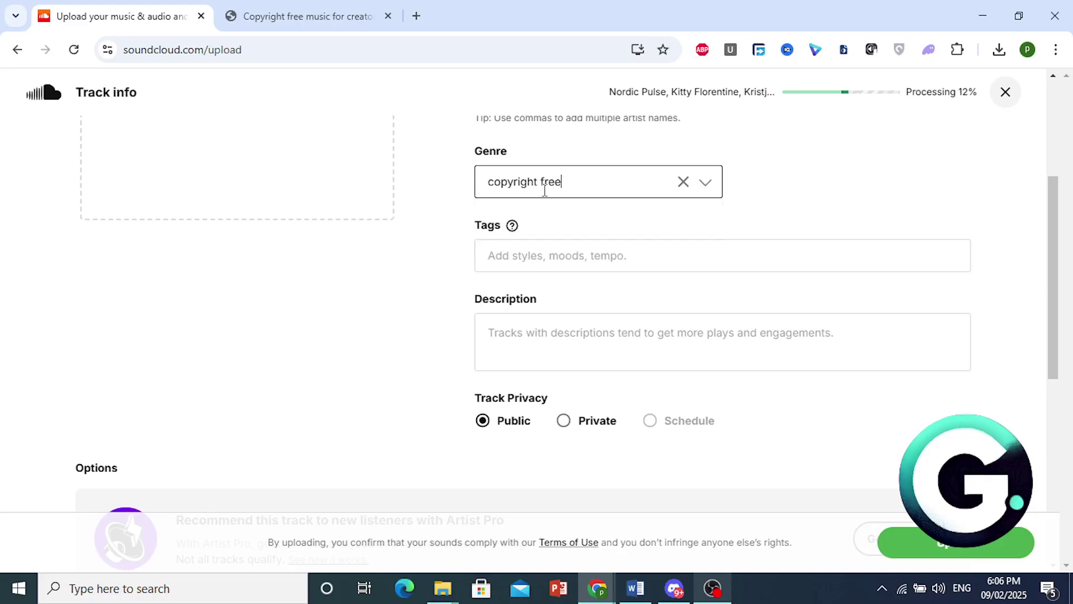
Step: Add the tag 'copyright free music' and start a description beginning 'this will n'
{"action": "left_click", "coordinate": [546, 255]}
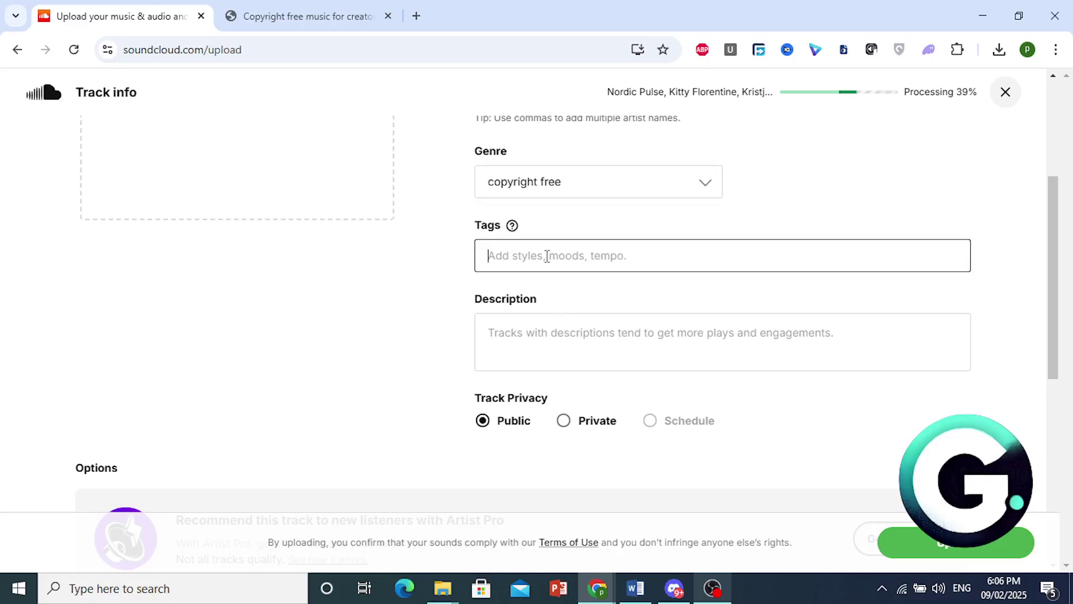
{"action": "type", "text": "copyright f"}
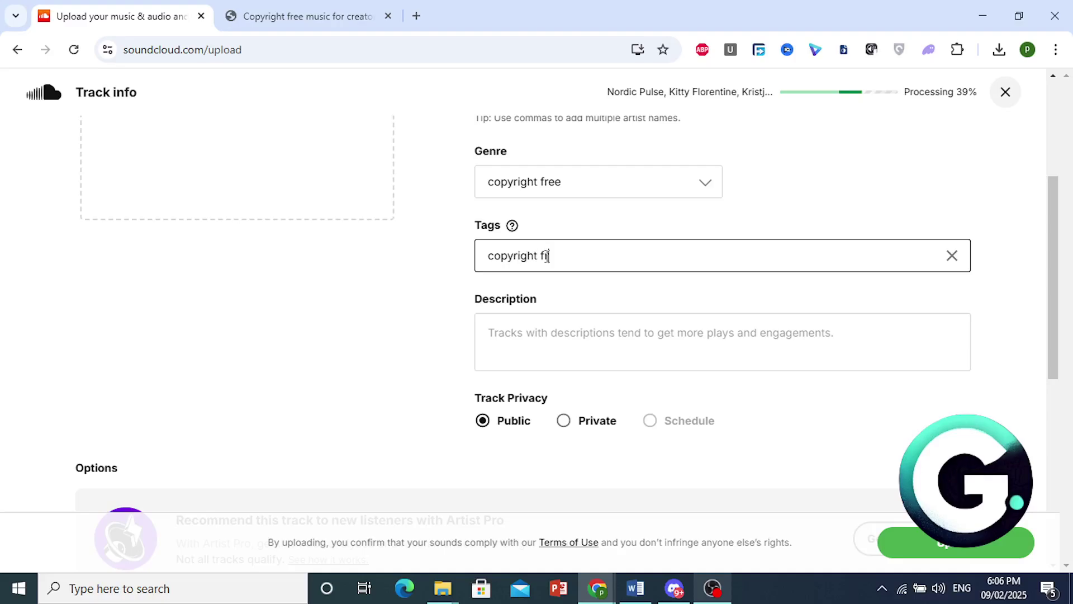
{"action": "type", "text": "ree music"}
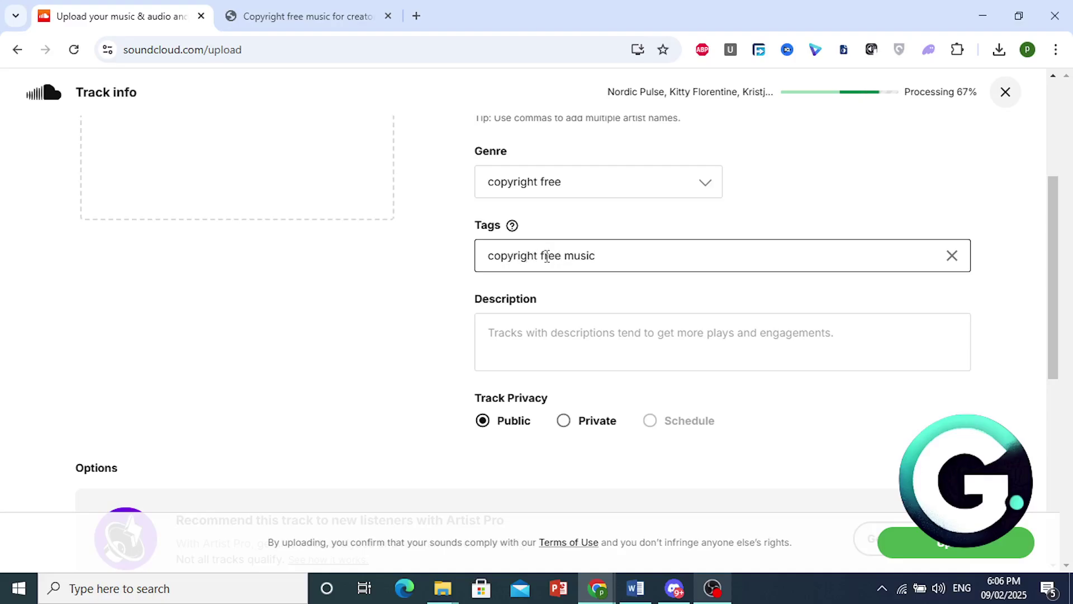
{"action": "key", "text": "Return"}
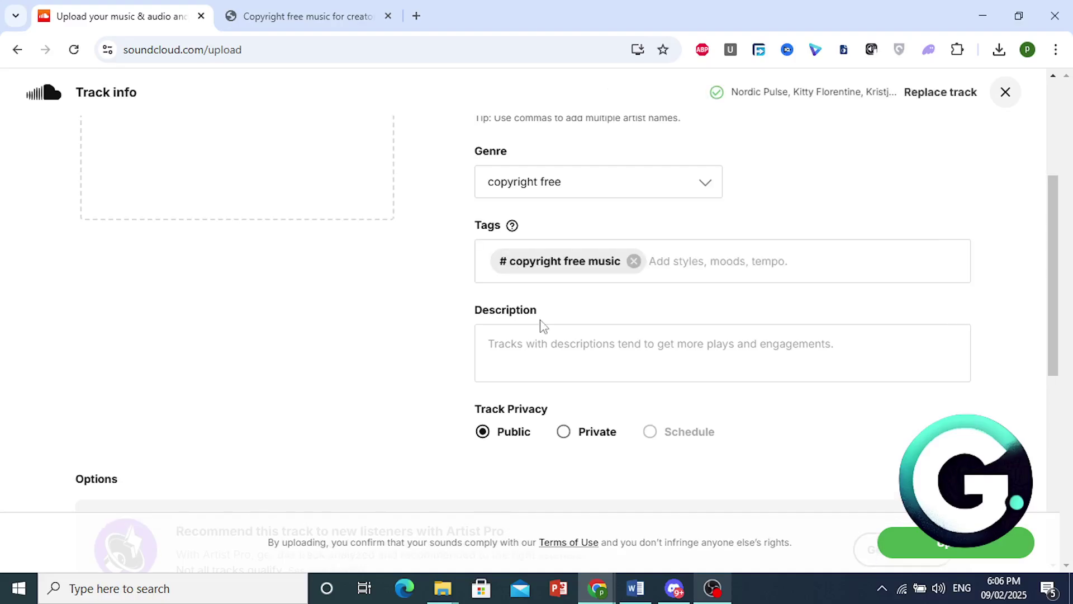
{"action": "left_click", "coordinate": [541, 350]}
{"action": "type", "text": "this "}
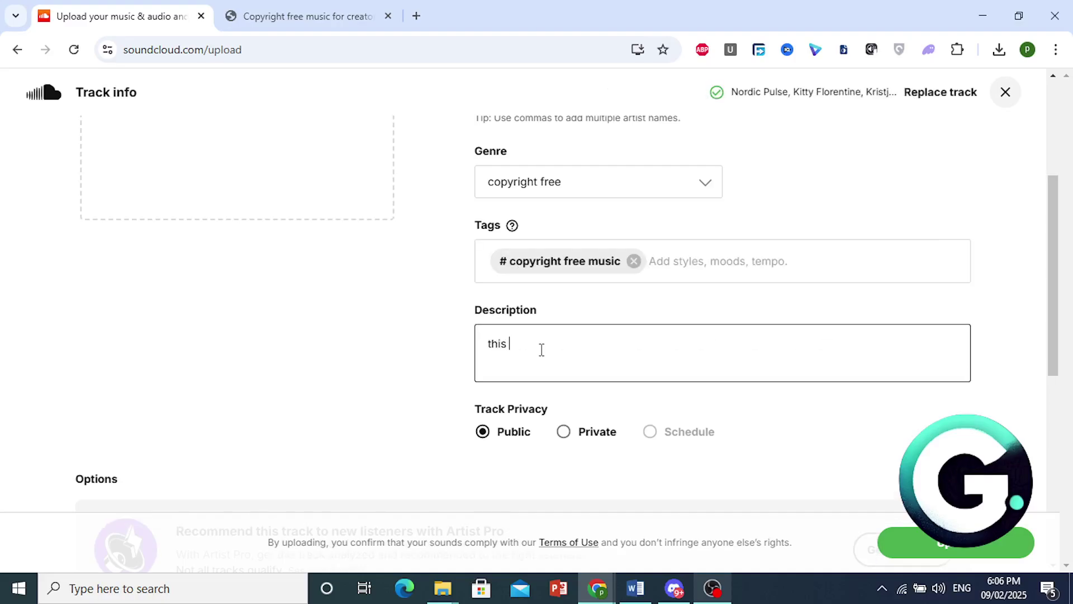
{"action": "type", "text": "will not lead to copyrgiht"}
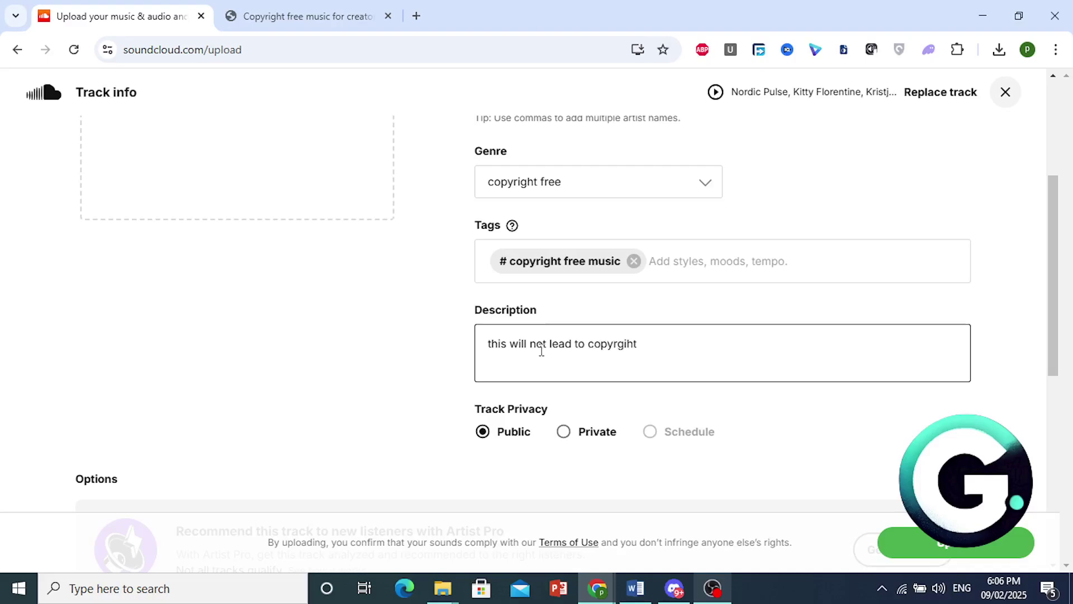
{"action": "scroll", "coordinate": [541, 351], "scroll_direction": "up", "scroll_amount": 4}
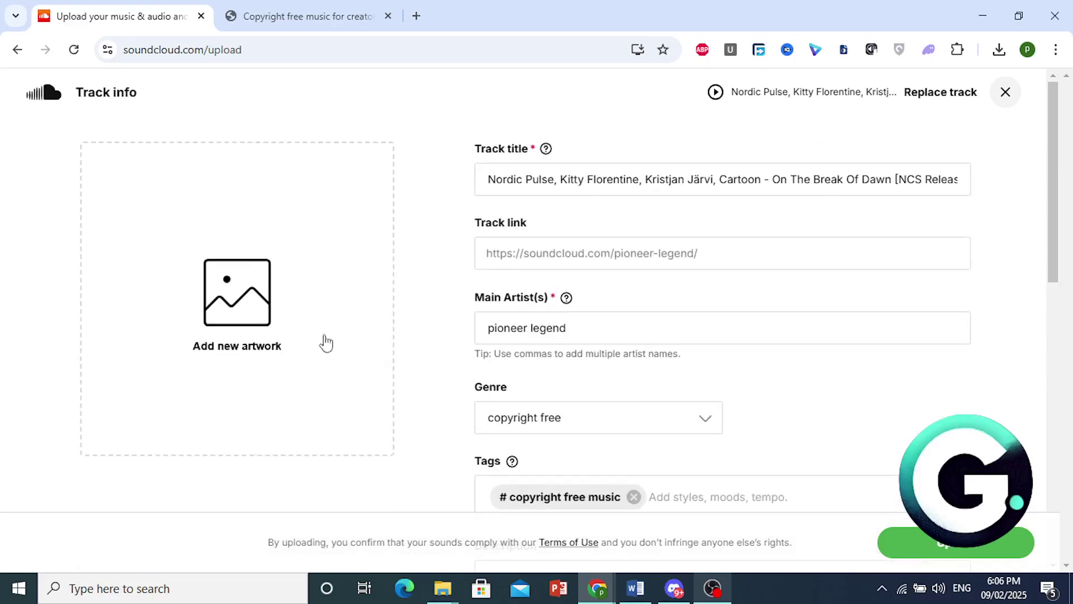
Step: Choose the cartoon character picture images (1).jpg from Pictures as the track artwork
{"action": "left_click", "coordinate": [811, 595]}
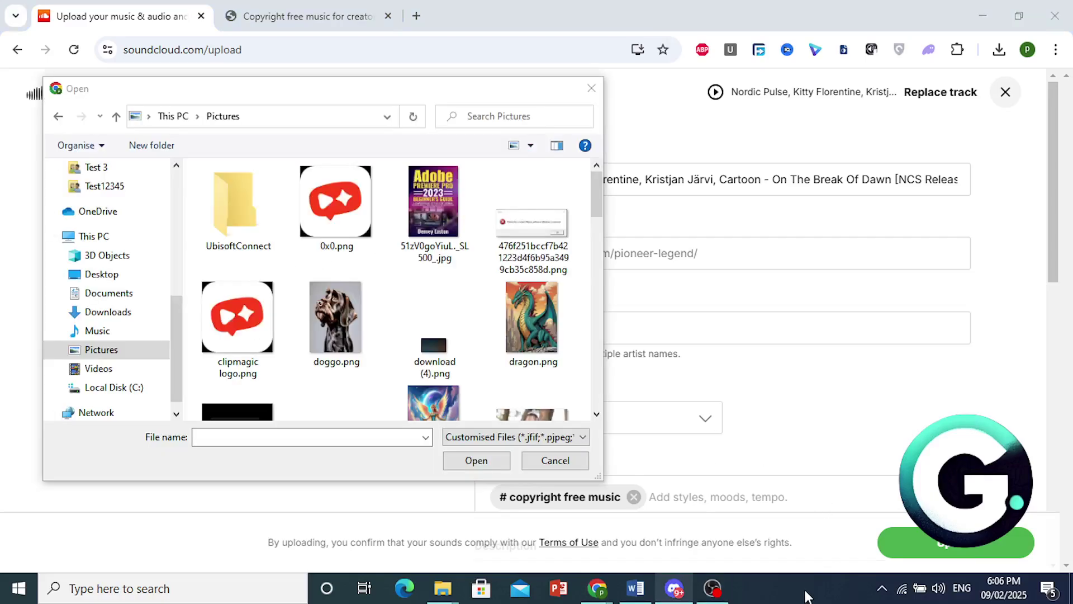
{"action": "left_click", "coordinate": [534, 335]}
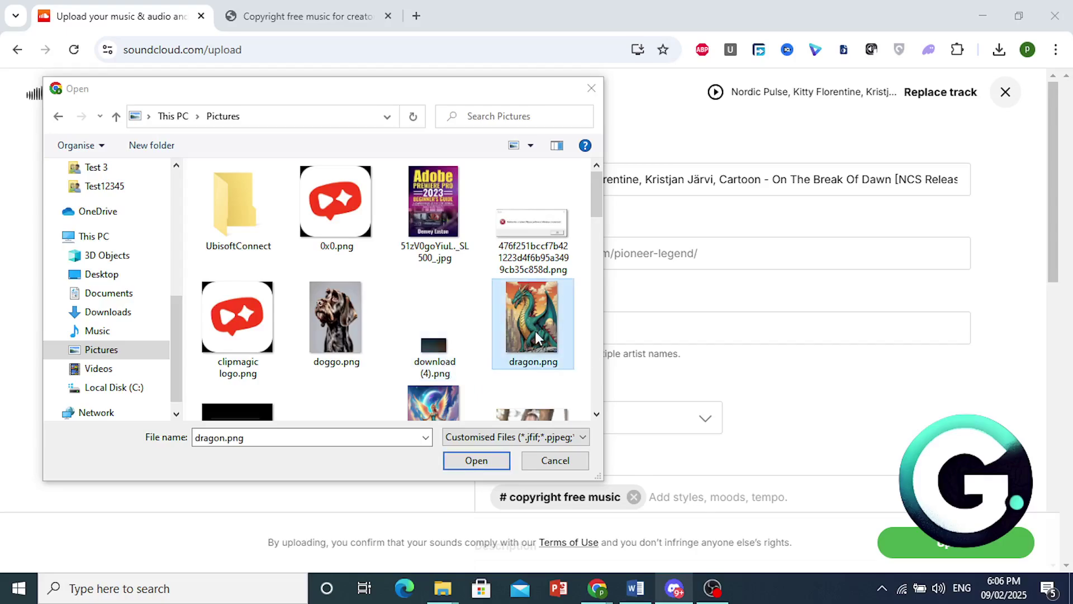
{"action": "left_click_drag", "start_coordinate": [599, 203], "coordinate": [596, 333]}
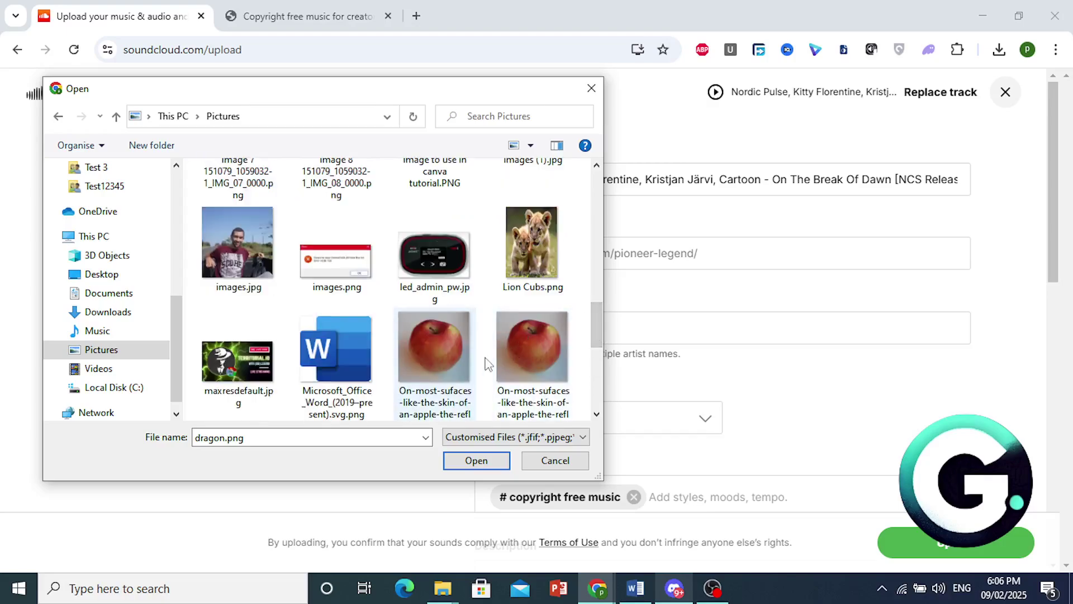
{"action": "left_click", "coordinate": [530, 241]}
{"action": "left_click_drag", "start_coordinate": [598, 335], "coordinate": [601, 306]}
{"action": "left_click", "coordinate": [530, 296]}
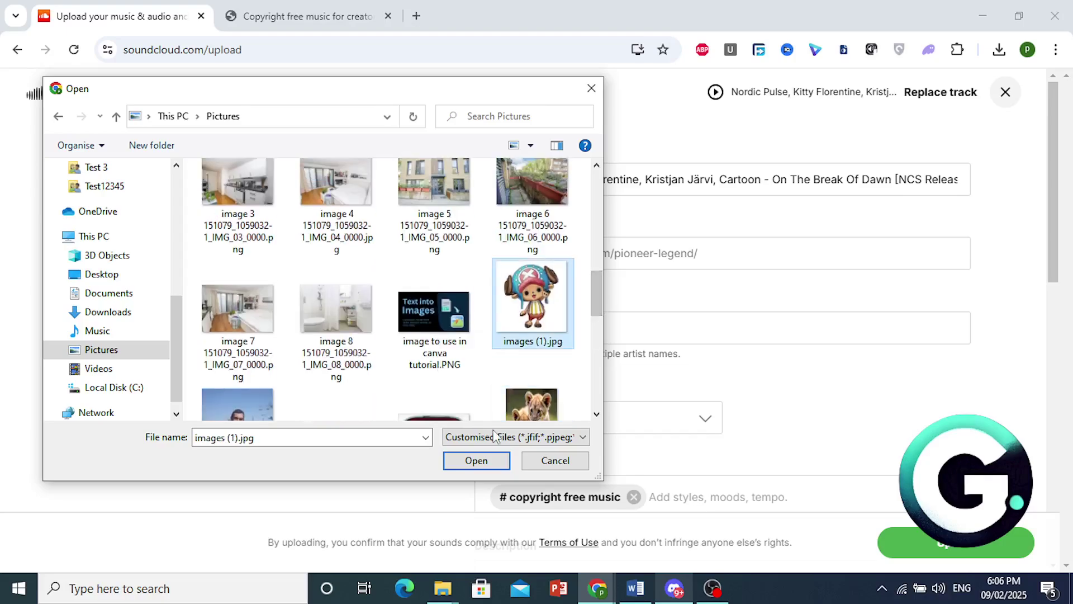
{"action": "left_click", "coordinate": [476, 460]}
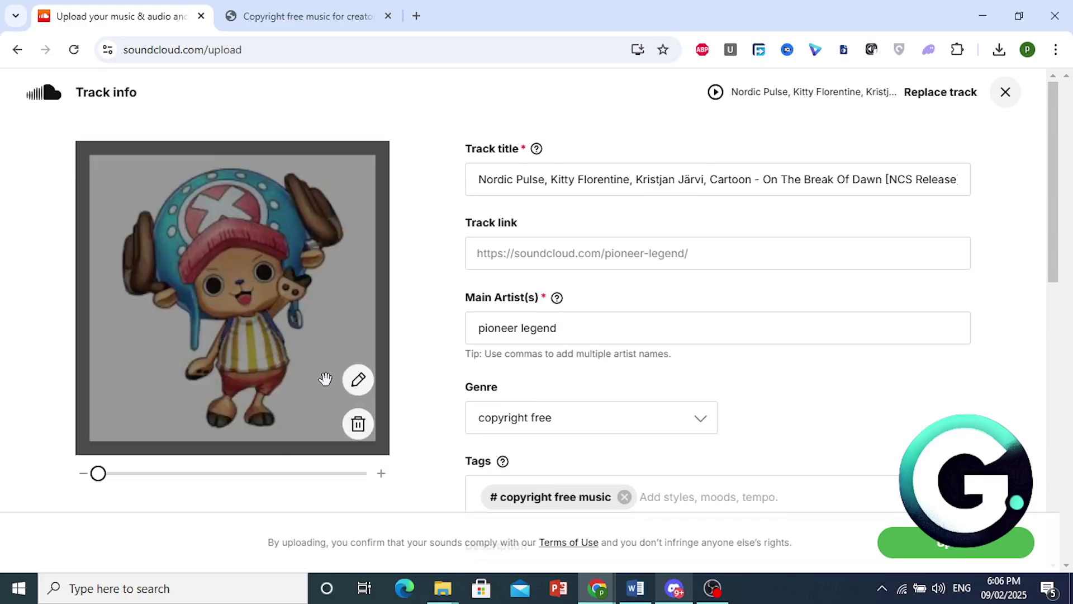
Step: Save the upload, open the new track's page, and play it to 0:02 before pausing
{"action": "scroll", "coordinate": [880, 442], "scroll_direction": "down", "scroll_amount": 5}
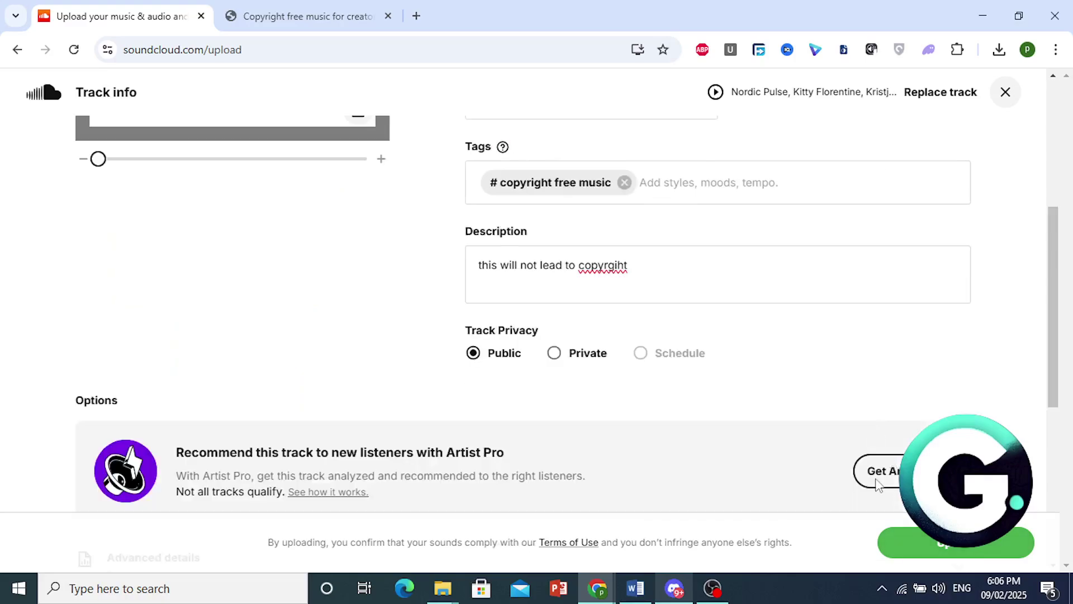
{"action": "left_click", "coordinate": [953, 542]}
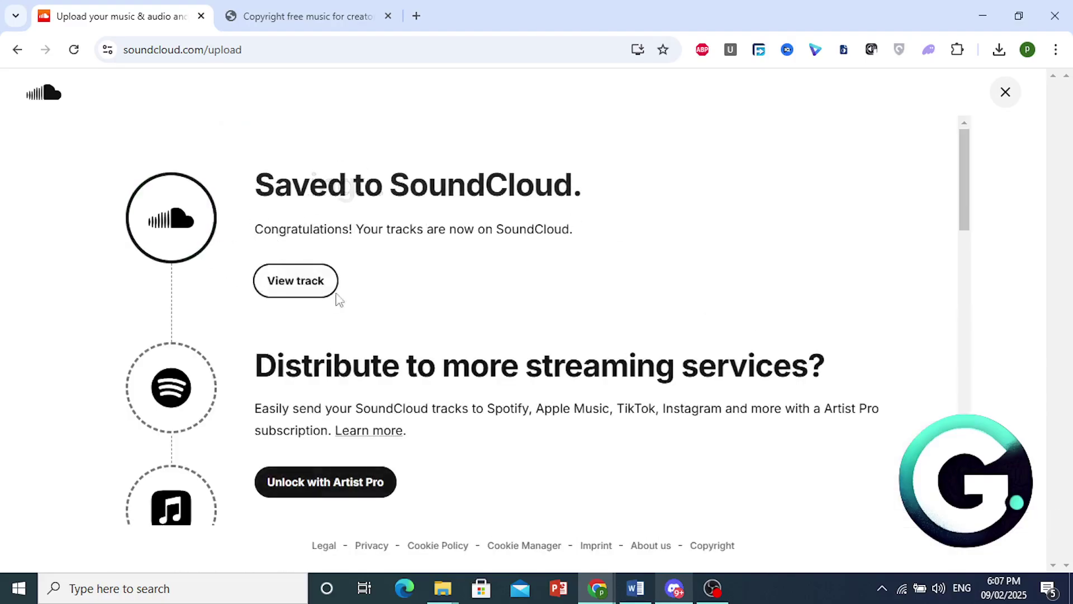
{"action": "left_click", "coordinate": [290, 285]}
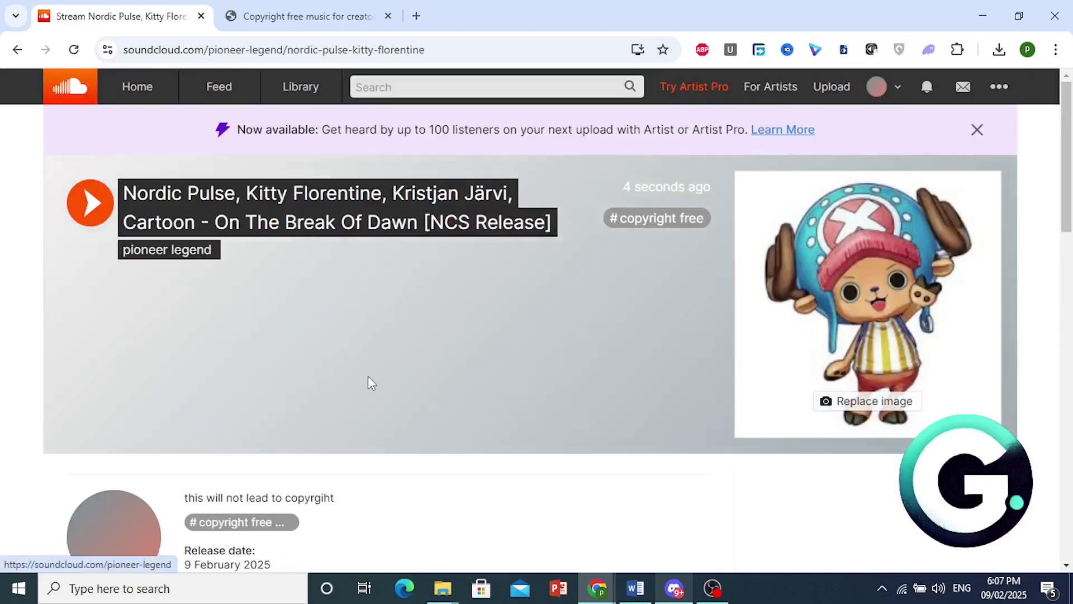
{"action": "left_click", "coordinate": [90, 210]}
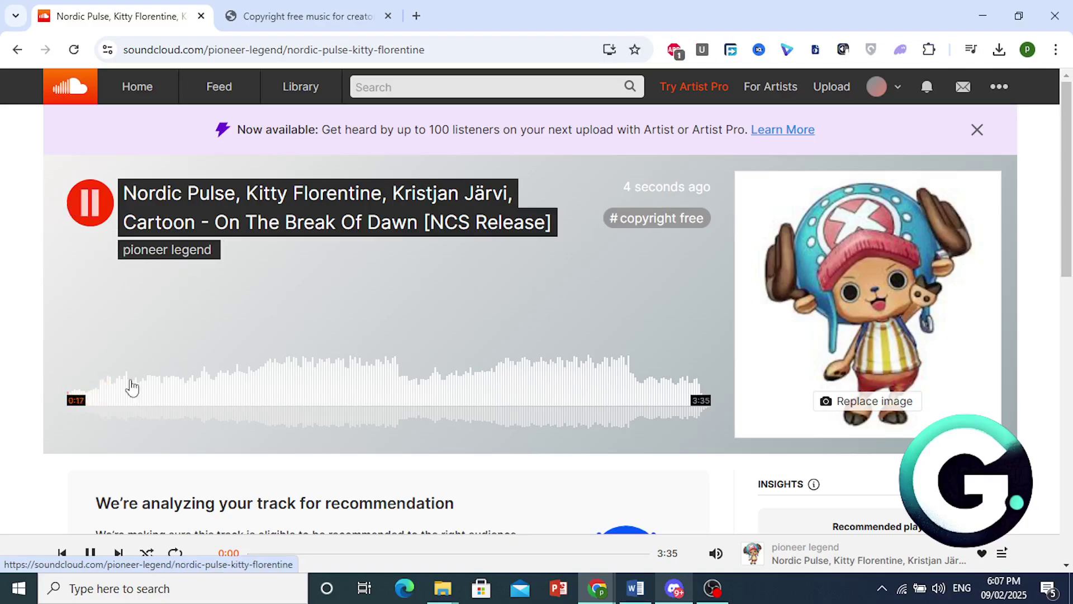
{"action": "left_click", "coordinate": [92, 209]}
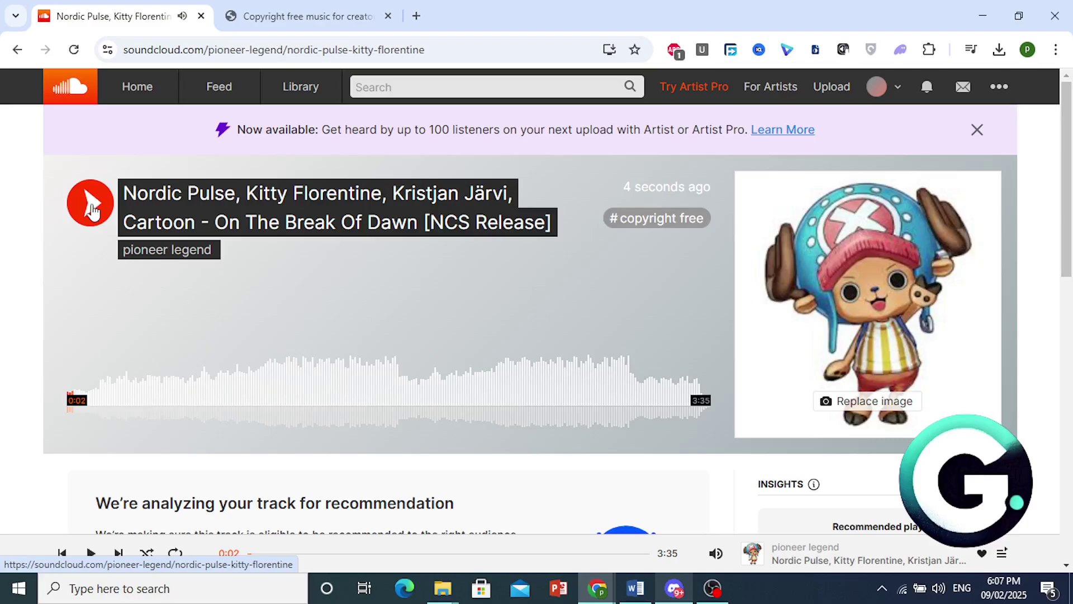